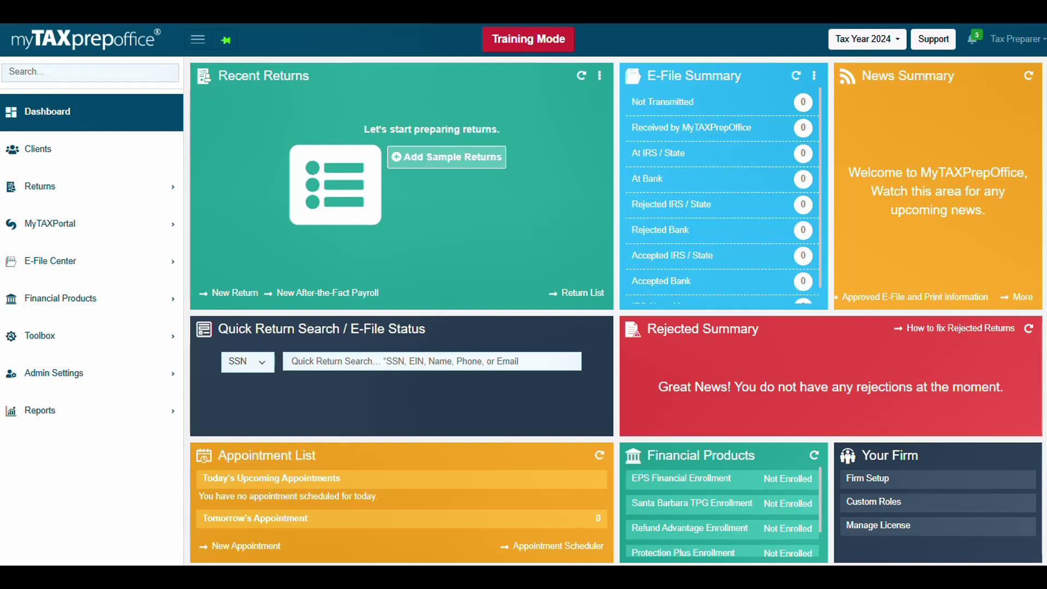
- Switch the working tax year to 2025 and open the Santa Barbara TPG Enrollment application
left_click(857, 48)
left_click(867, 215)
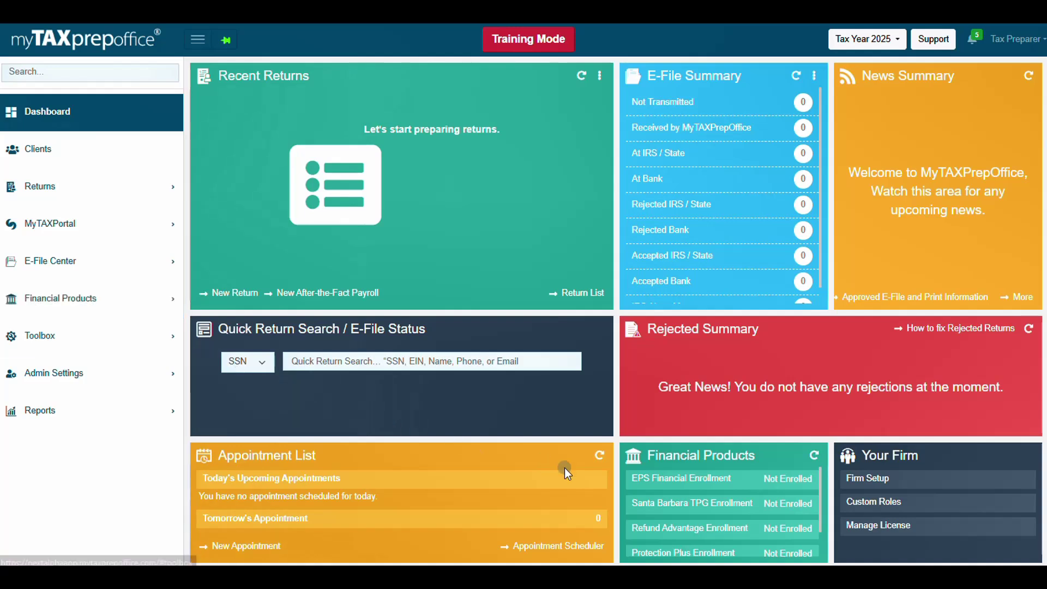
left_click(705, 507)
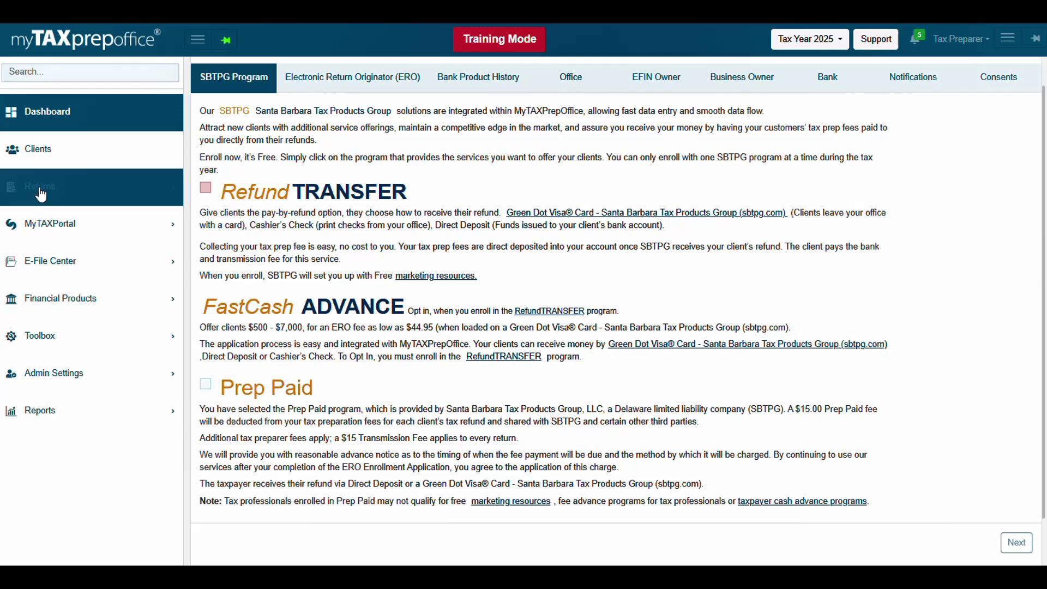
- Choose the Refund Transfer program, enter the ERO number and a 10 additional transmission fee
left_click(207, 189)
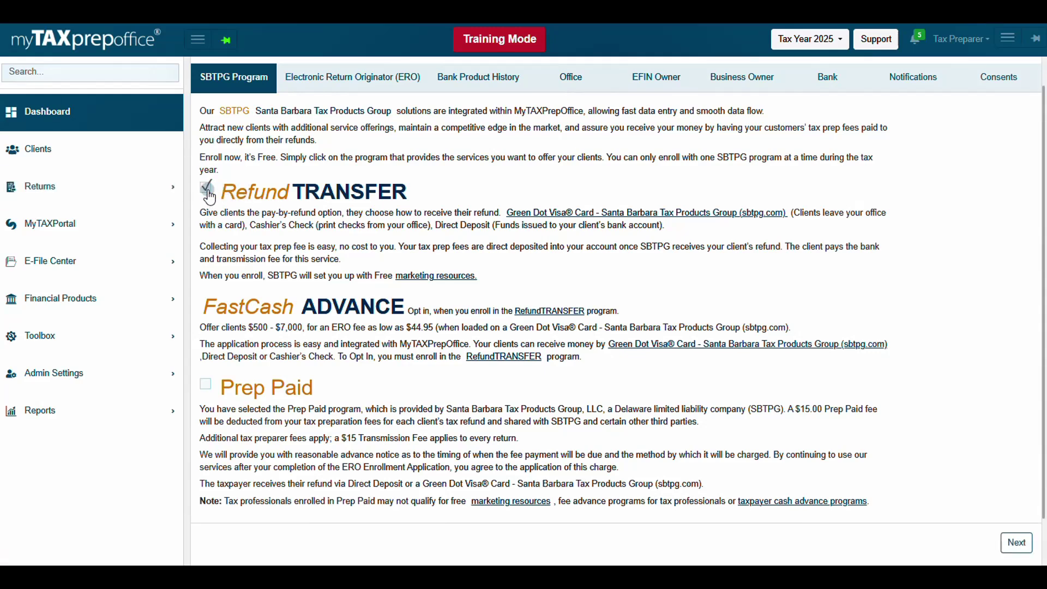
left_click(1024, 544)
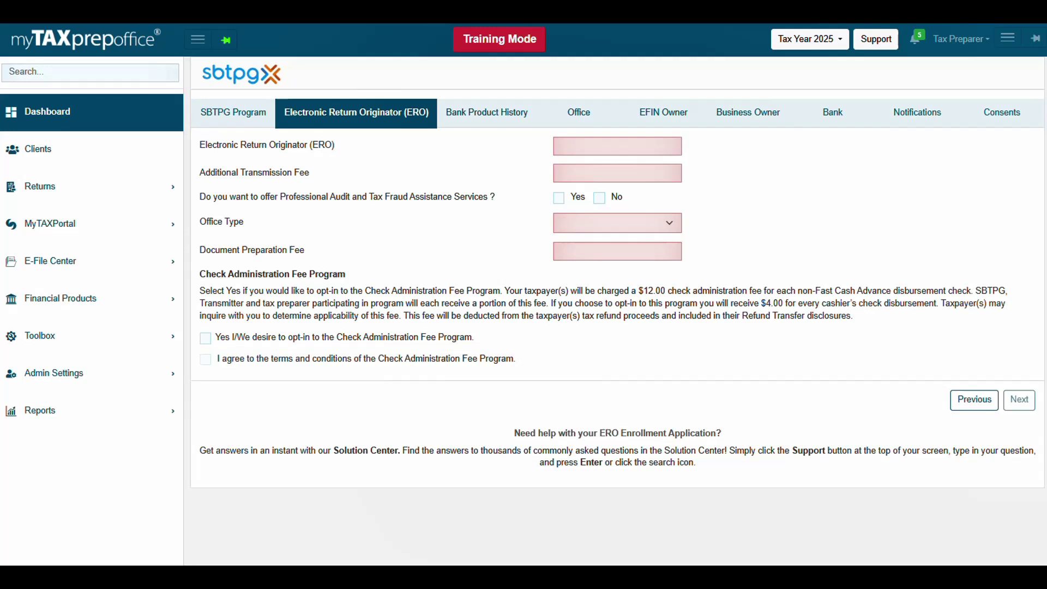
left_click(674, 143)
type("123456")
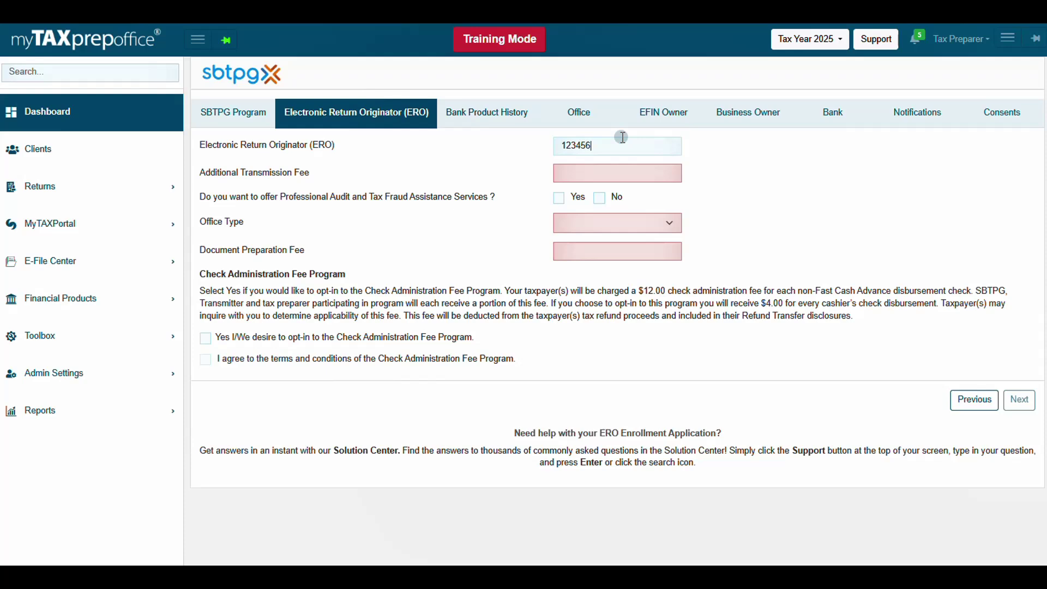
left_click(604, 175)
type("10")
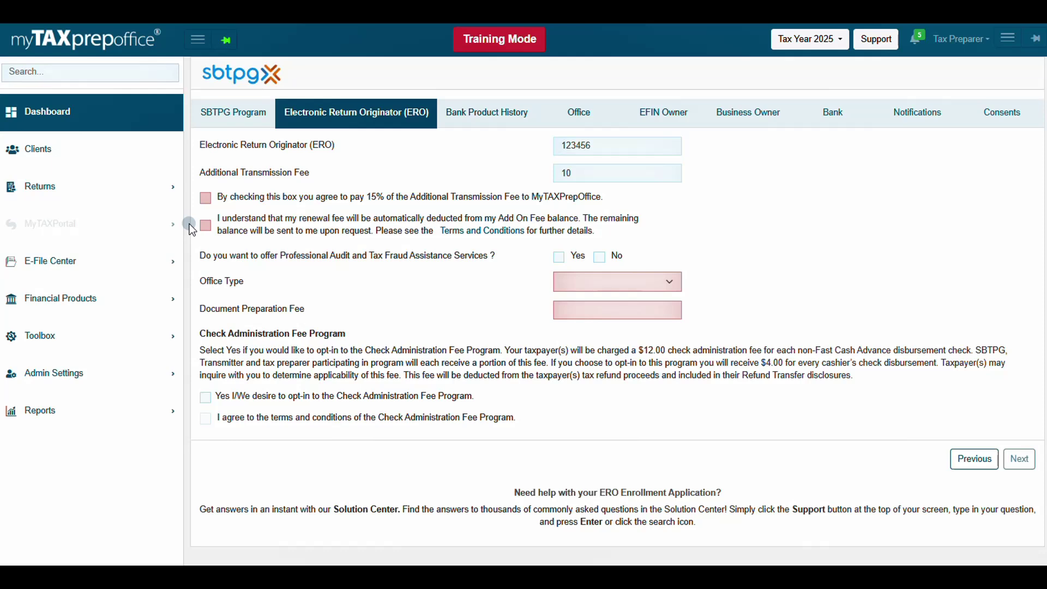
- Accept the 15% transmission fee share and renewal terms, and offer audit assistance
left_click(206, 197)
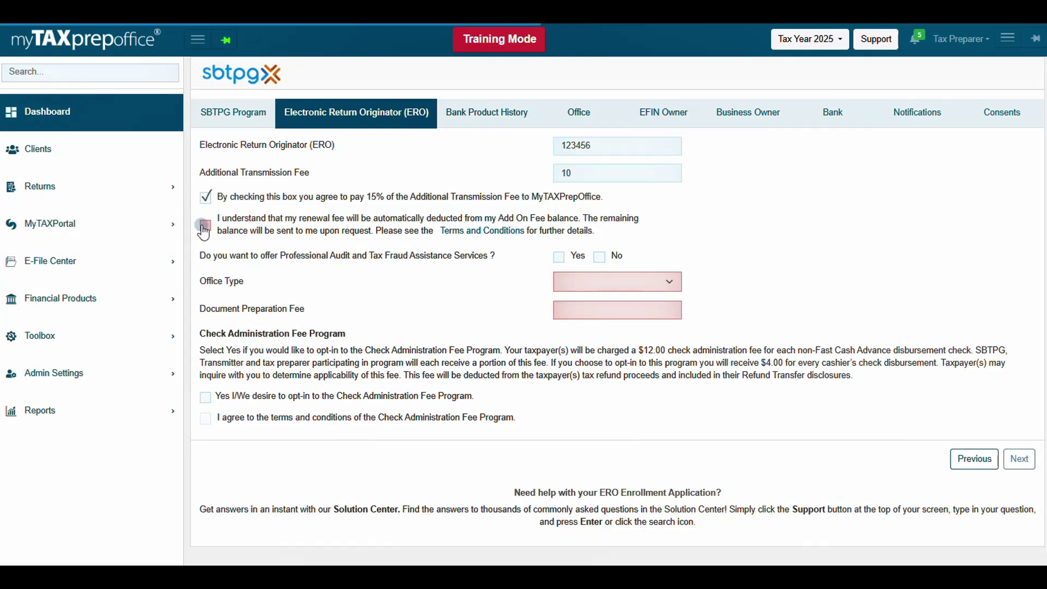
left_click(205, 226)
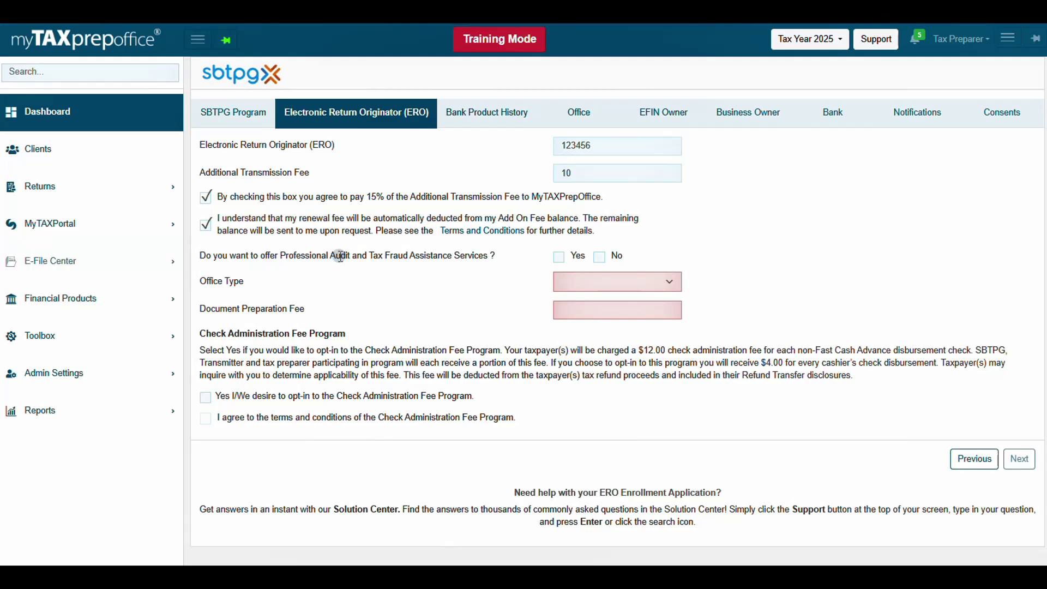
left_click(562, 260)
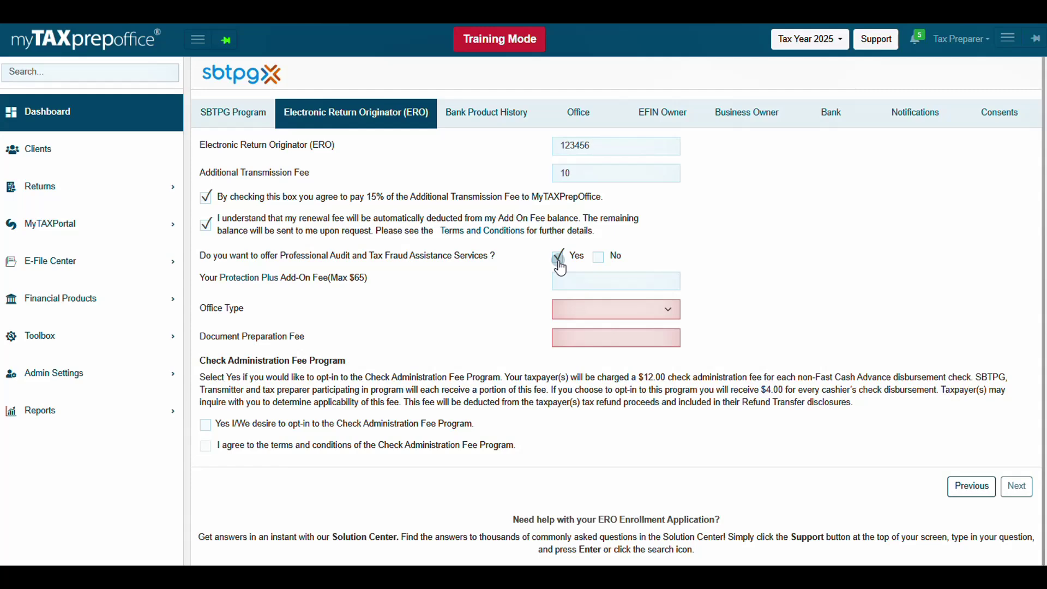
- Set a 10 Protection Plus add-on fee and accept its fee-share and renewal terms
left_click(559, 281)
type("10")
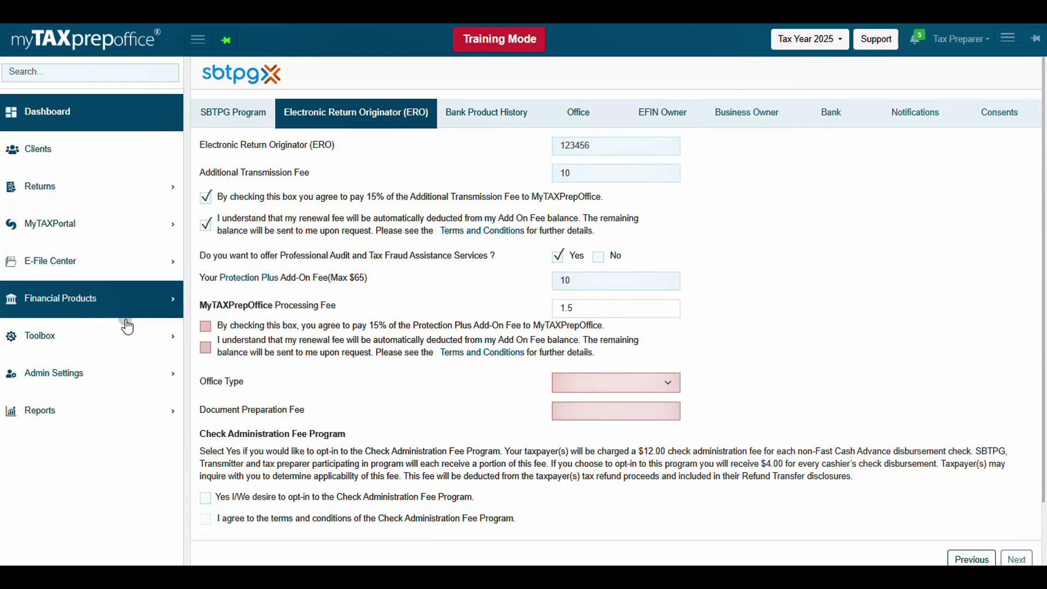
left_click(206, 326)
left_click(207, 347)
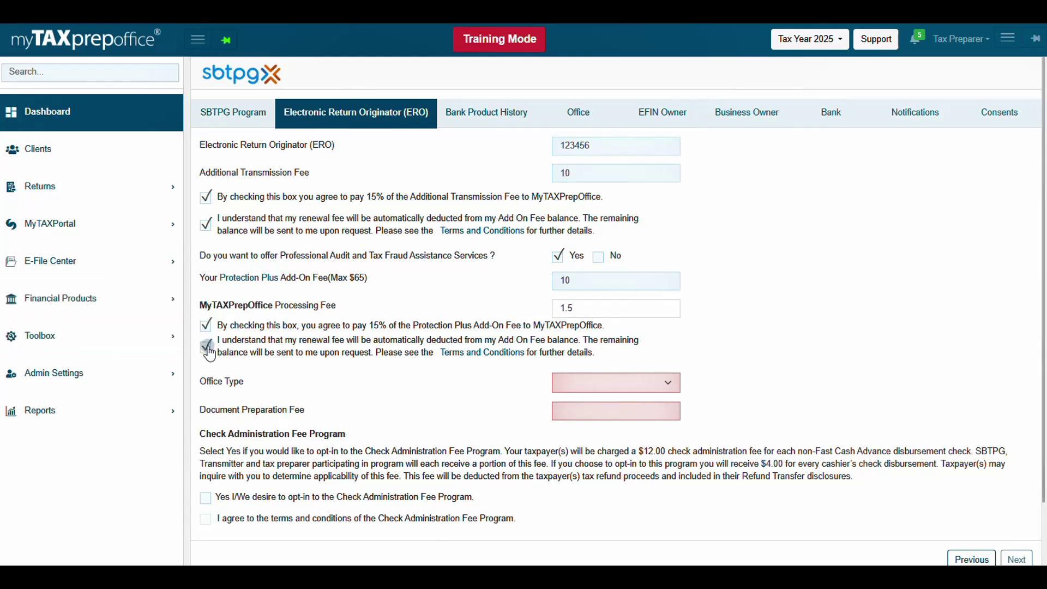
- Set the office type to Stand Alone
scroll(210, 354, "down", 1)
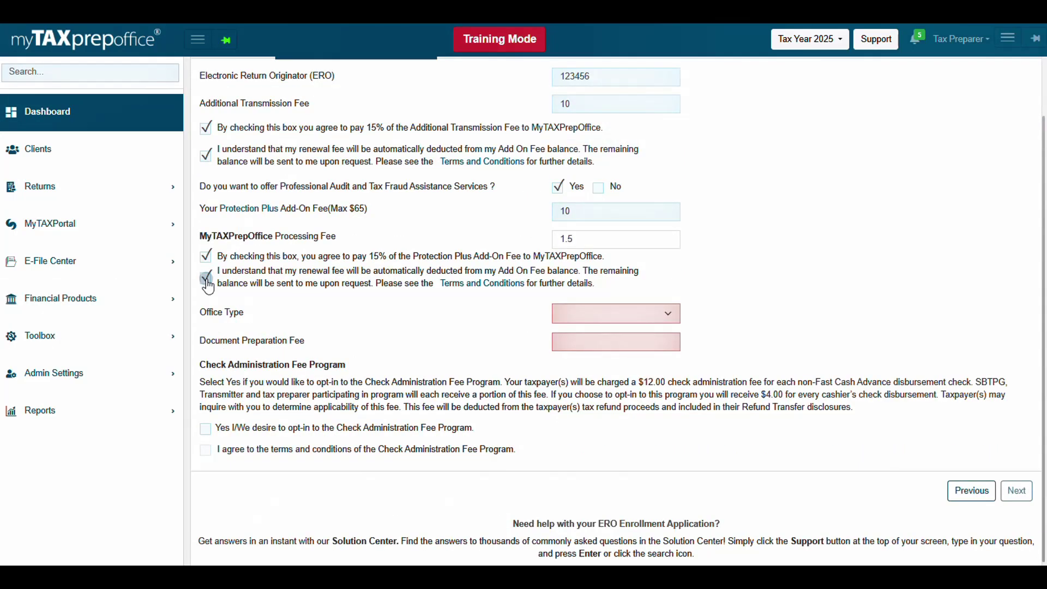
left_click(590, 320)
left_click(592, 330)
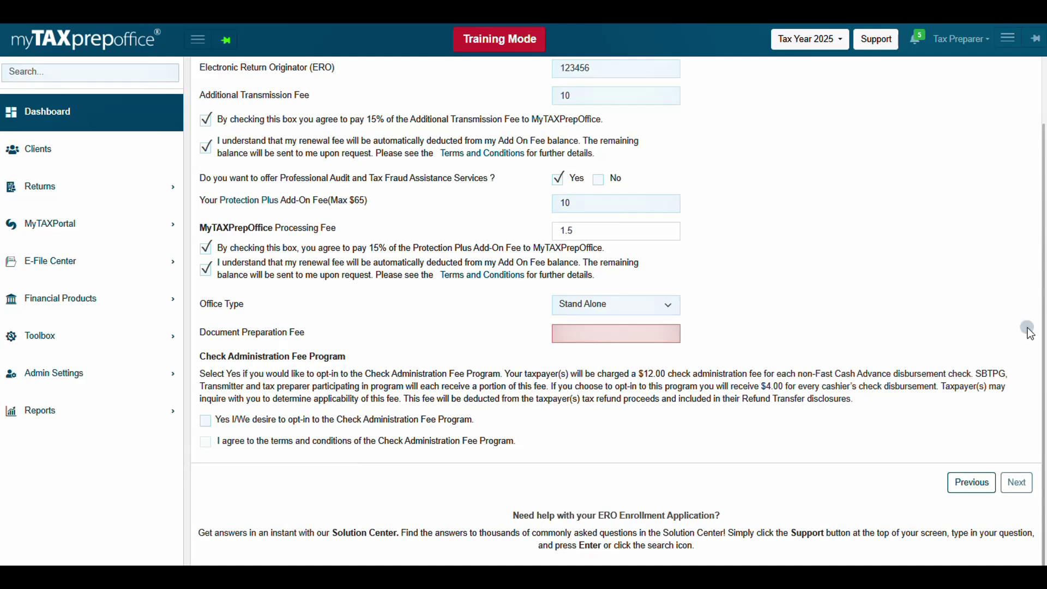
- Enter a 10 document preparation fee and accept SBTPG's DPF processing-fee terms
left_click(635, 335)
type("10")
key("Tab")
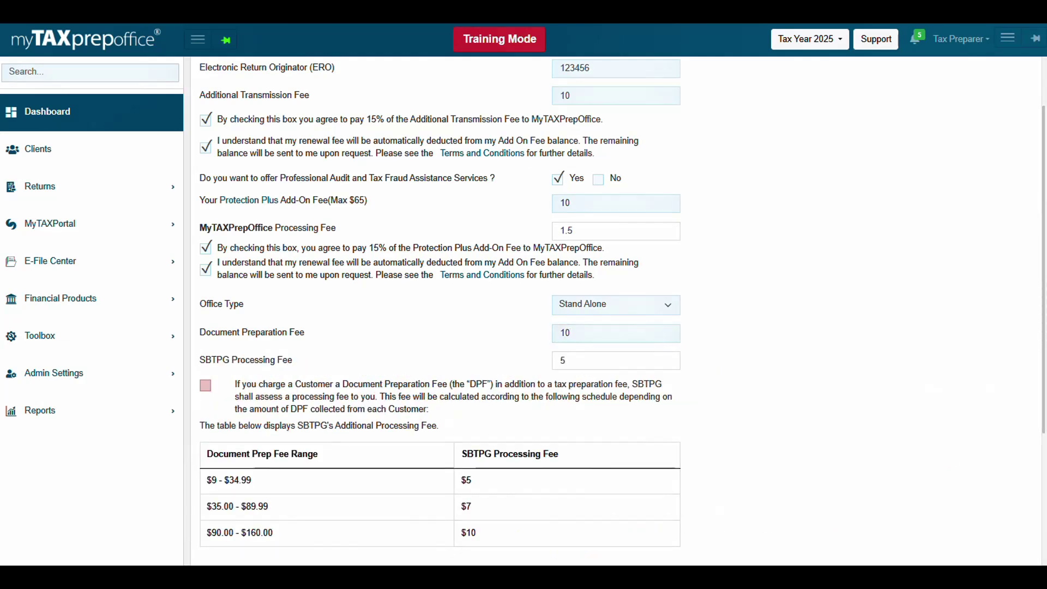
left_click(204, 388)
scroll(203, 396, "down", 4)
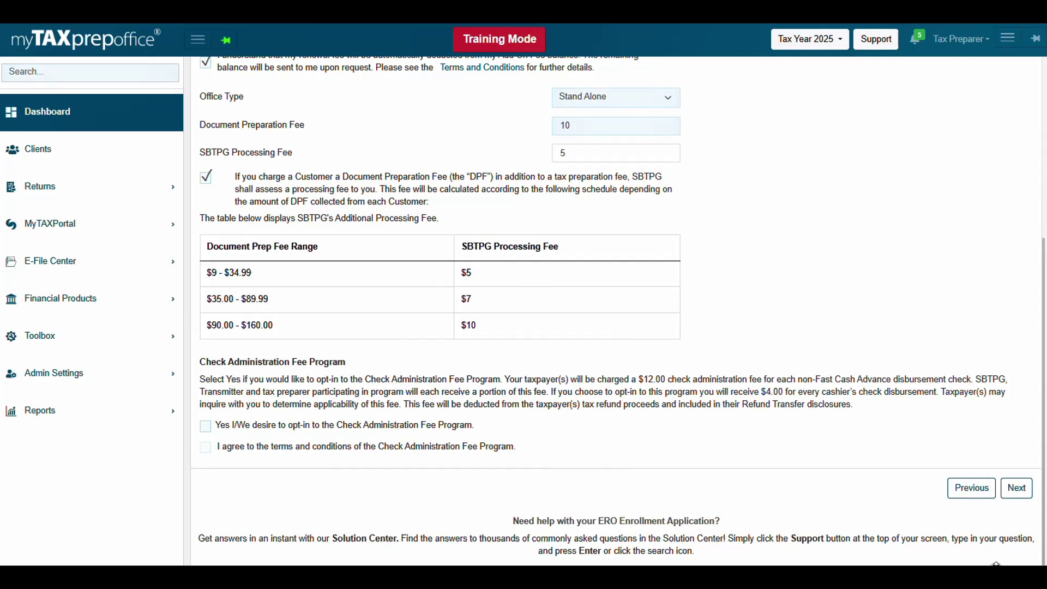
scroll(1019, 490, "down", 1)
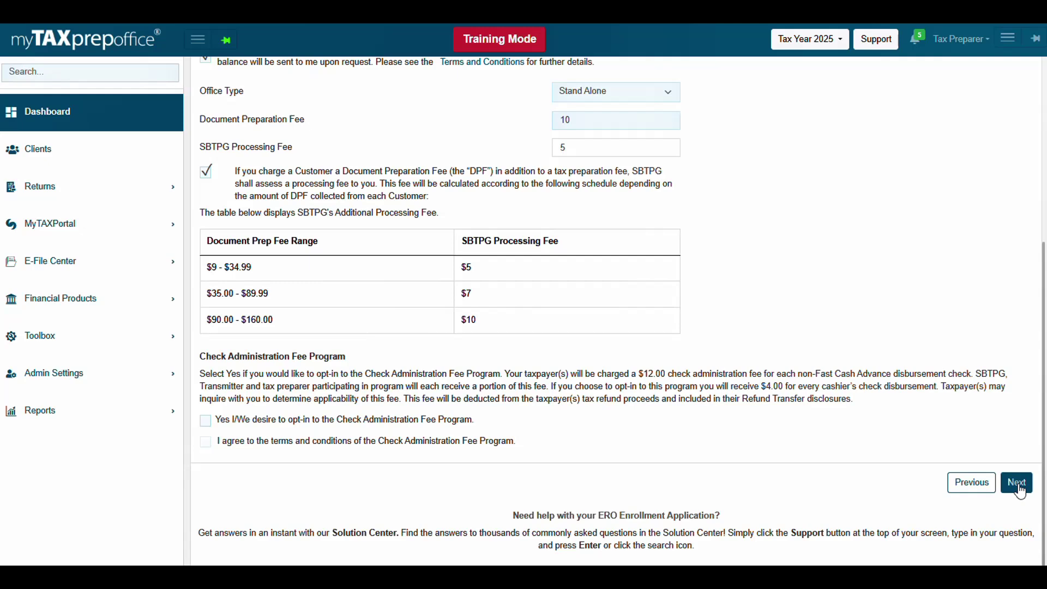
- Step through Bank Product History, Office, EFIN Owner, Business Owner, Bank and Notifications to Consents
left_click(1018, 484)
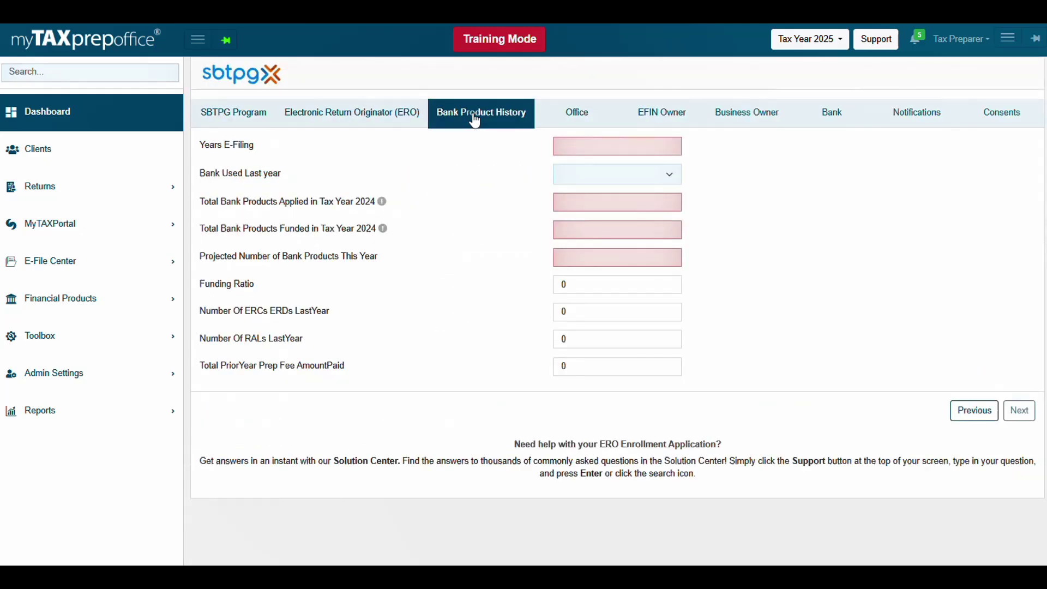
left_click(566, 113)
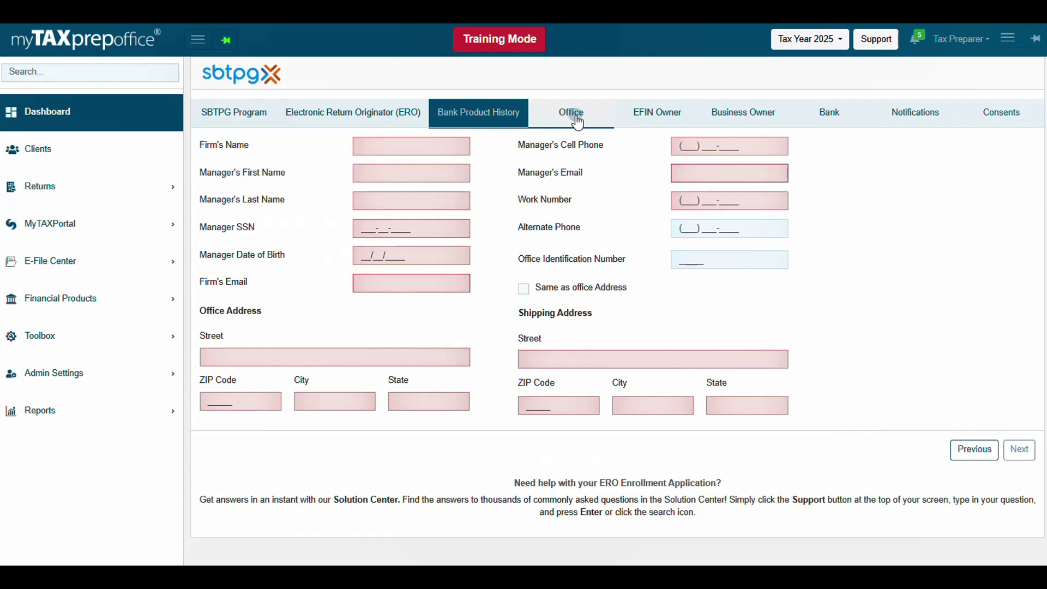
left_click(639, 120)
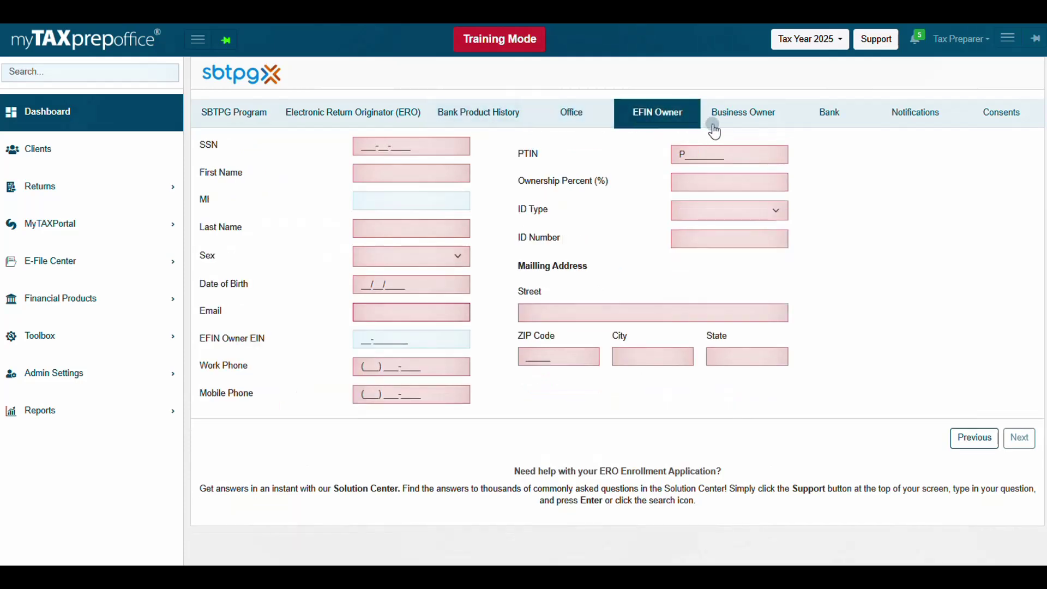
left_click(734, 124)
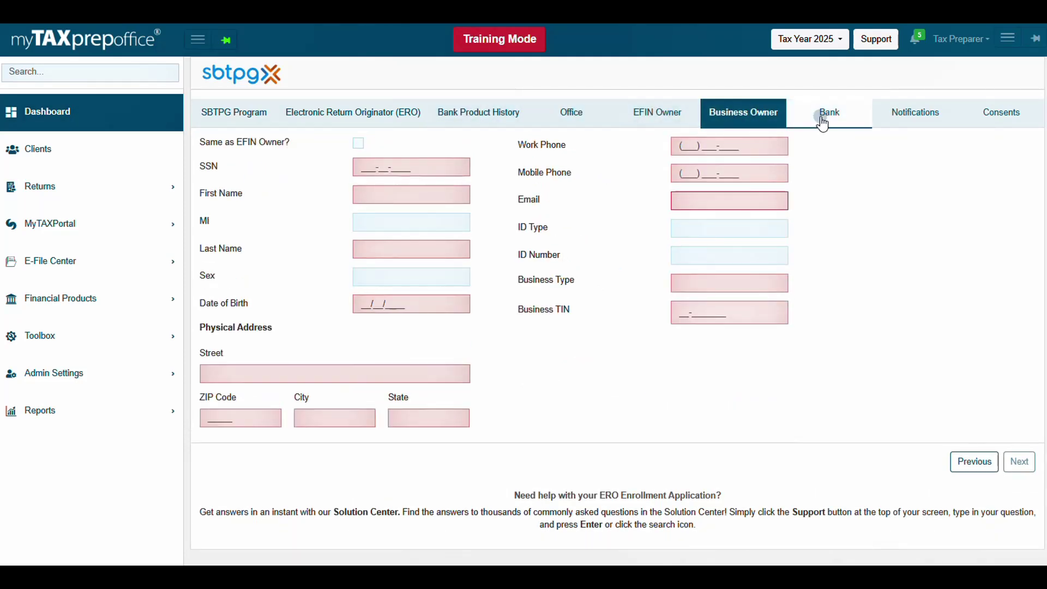
left_click(792, 118)
left_click(925, 112)
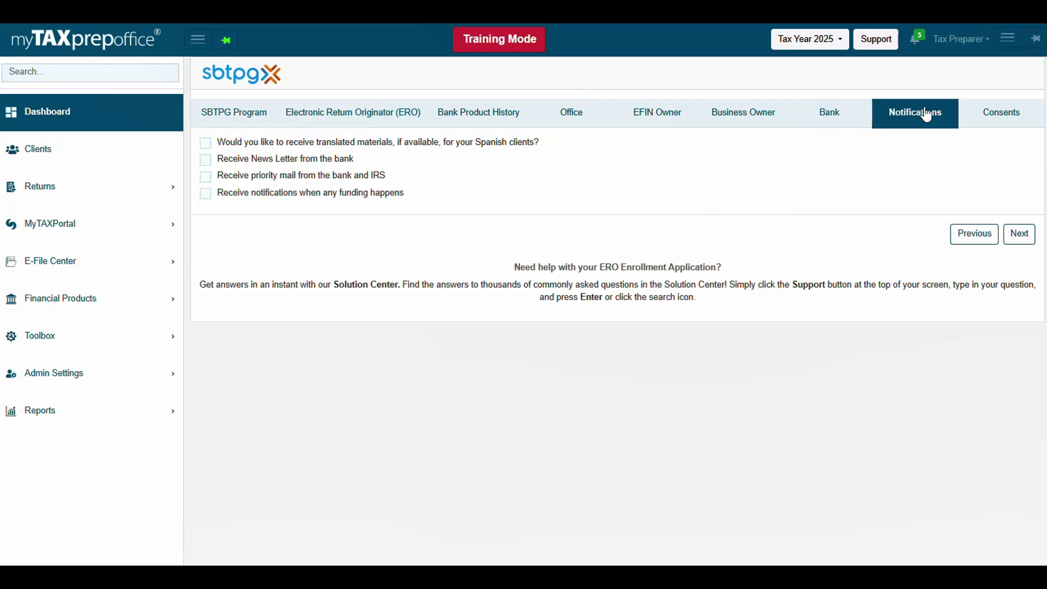
left_click(1020, 234)
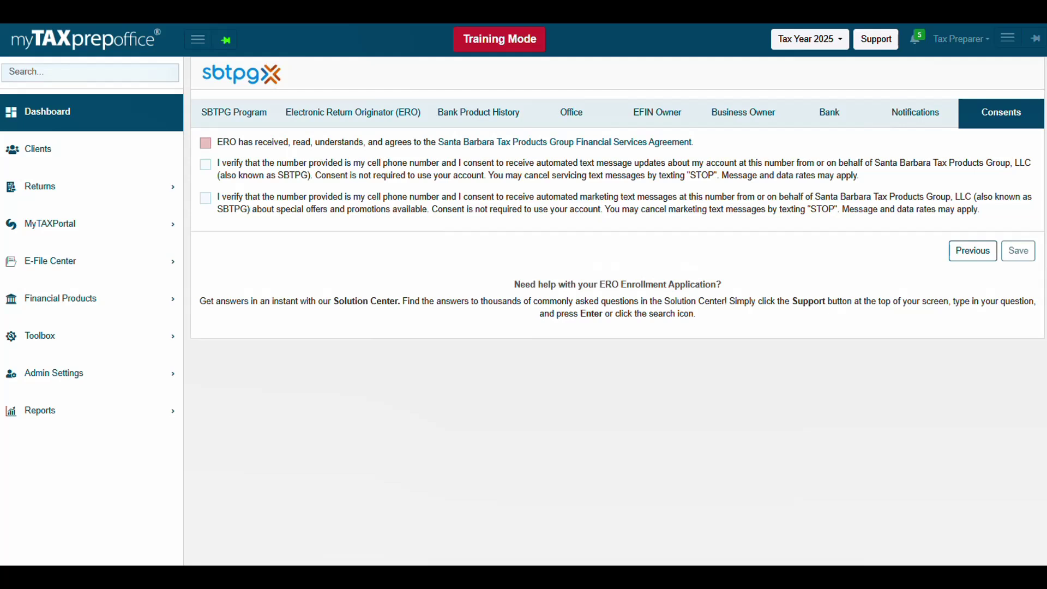
- Agree to the SBTPG Financial Services Agreement and save the enrollment application
left_click(205, 143)
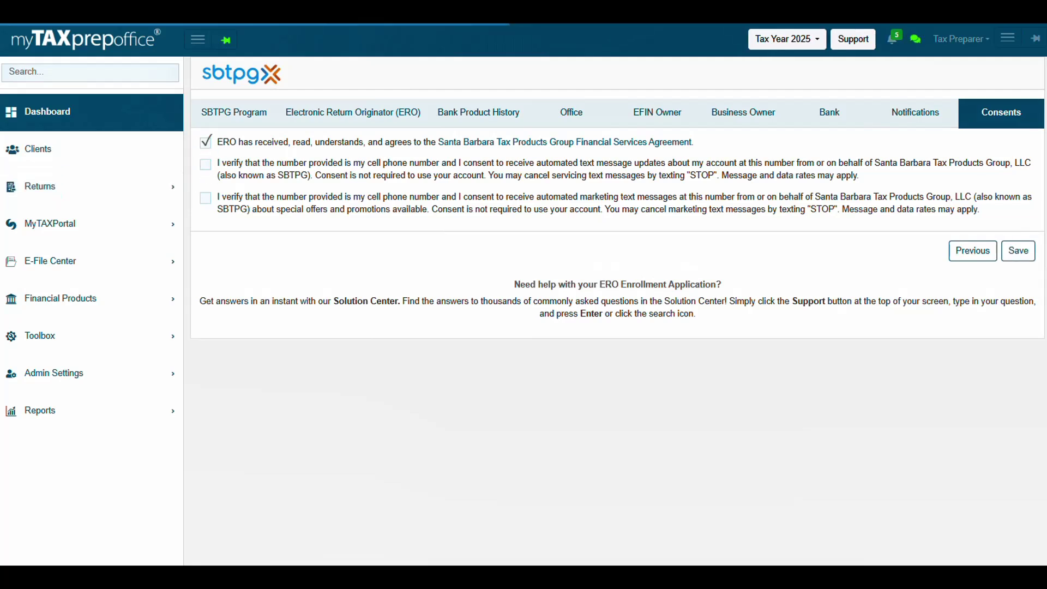
left_click(1017, 252)
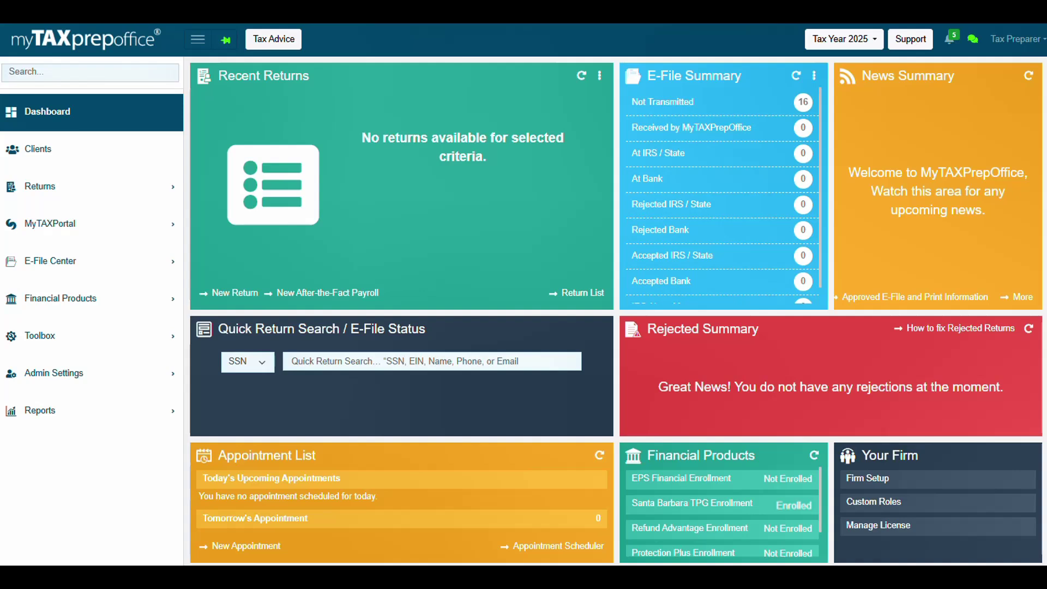
- Open the Support area after confirming Santa Barbara TPG shows Enrolled
left_click(914, 45)
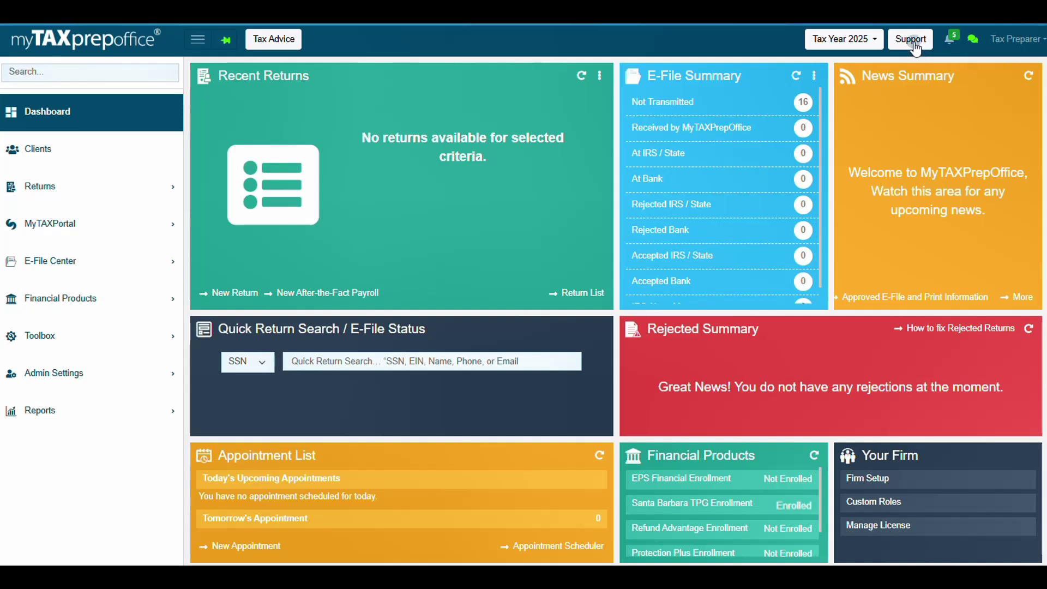